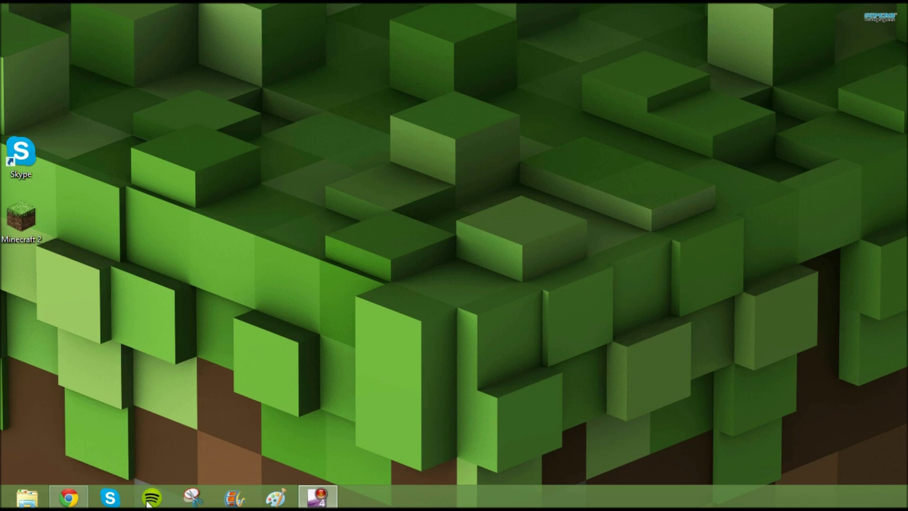
# Restore the Chrome window showing the YouTube channel page from the taskbar
pyautogui.click(82, 503)
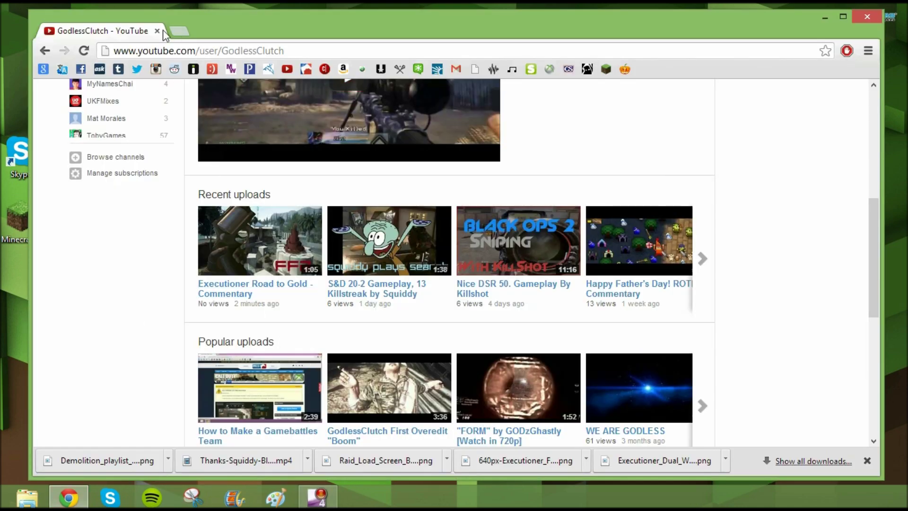
# Search Google Images for 'm8a1'
pyautogui.click(43, 69)
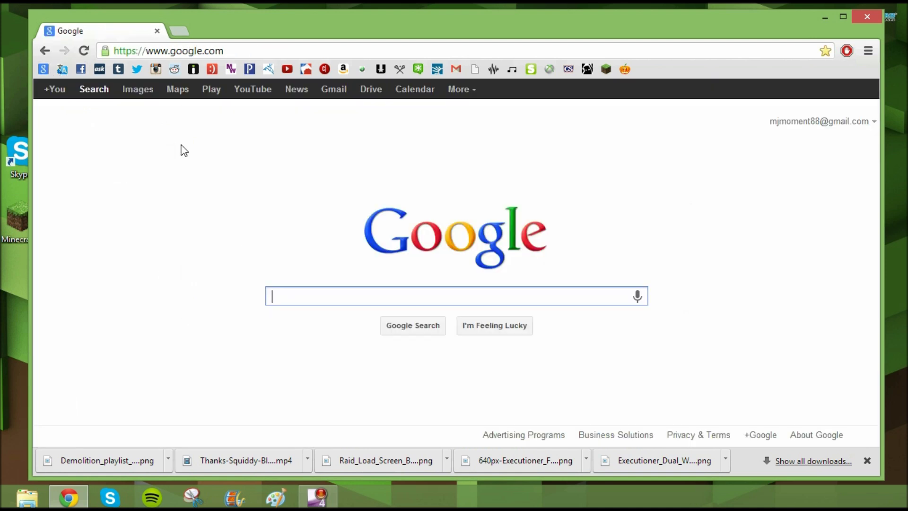
pyautogui.click(126, 92)
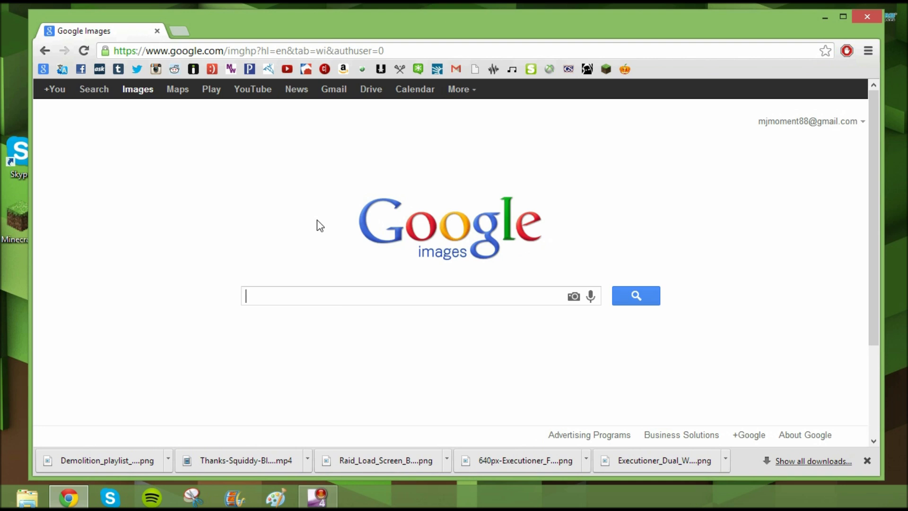
pyautogui.write('m8')
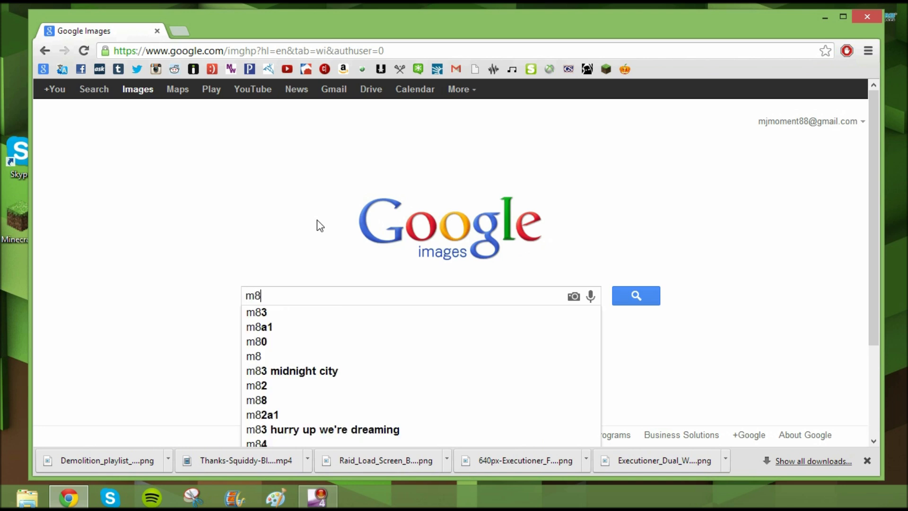
pyautogui.write('a1')
pyautogui.press('Return')
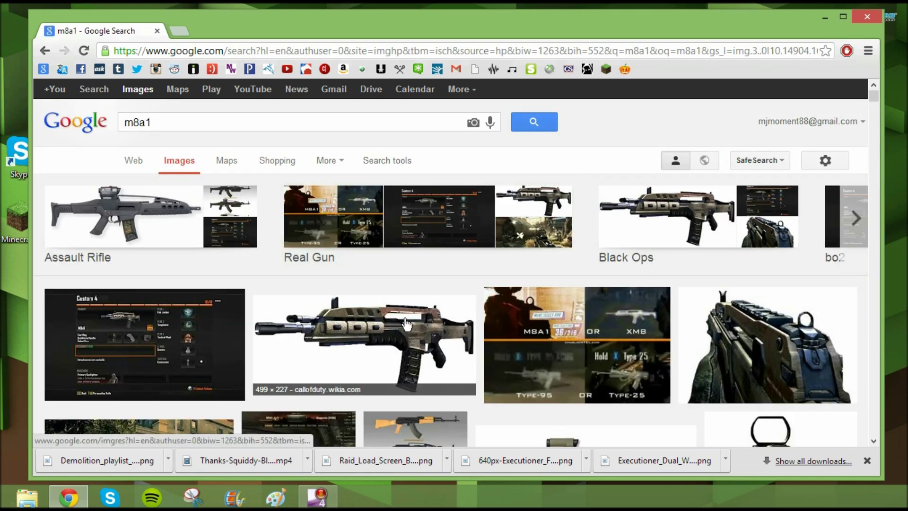
pyautogui.moveTo(364, 341)
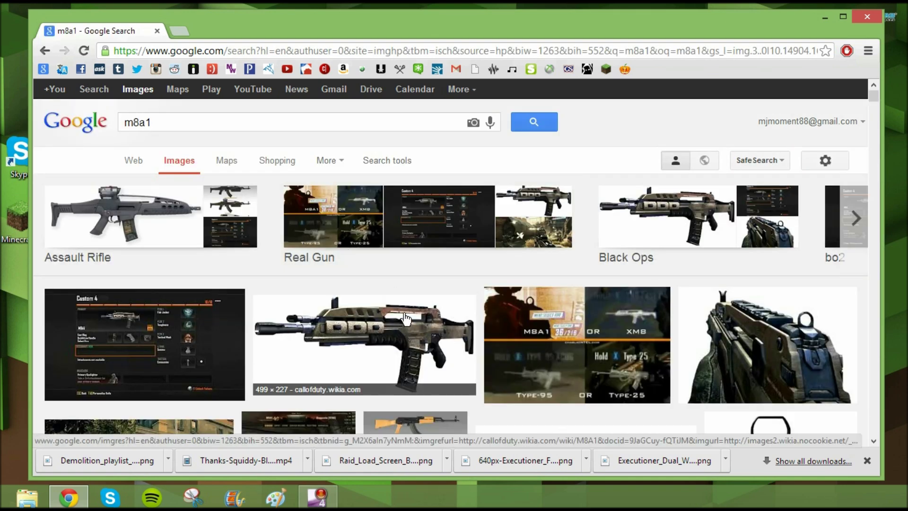
# Narrow results to 'm8a1 black ops' and preview the M8A1_Menu_Icon_BOII.png render
pyautogui.click(610, 230)
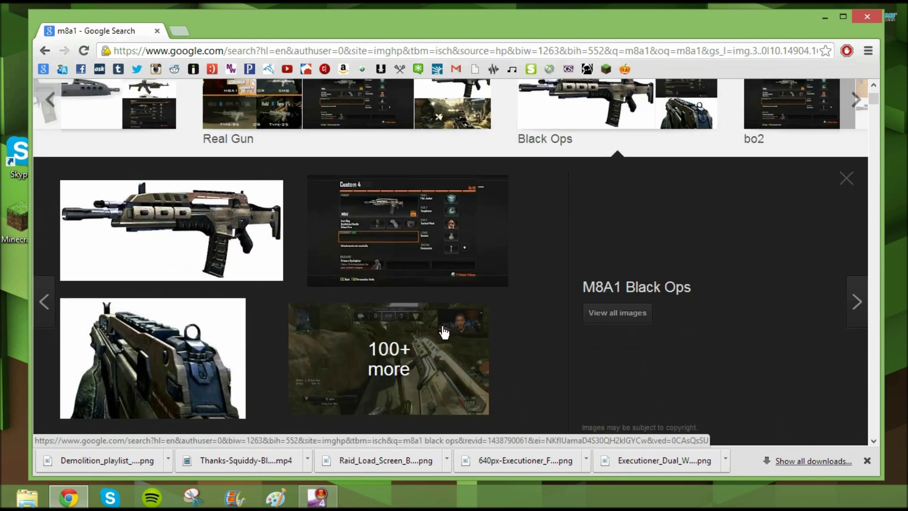
pyautogui.click(444, 331)
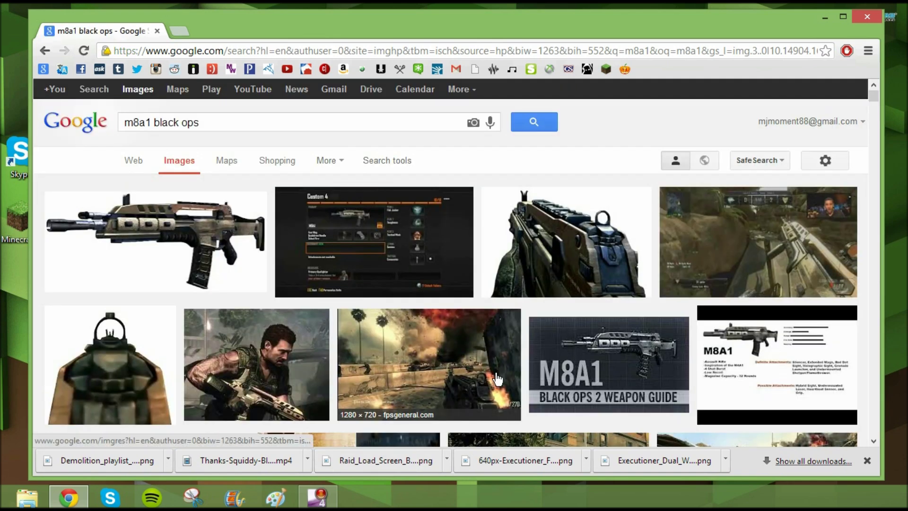
pyautogui.click(189, 260)
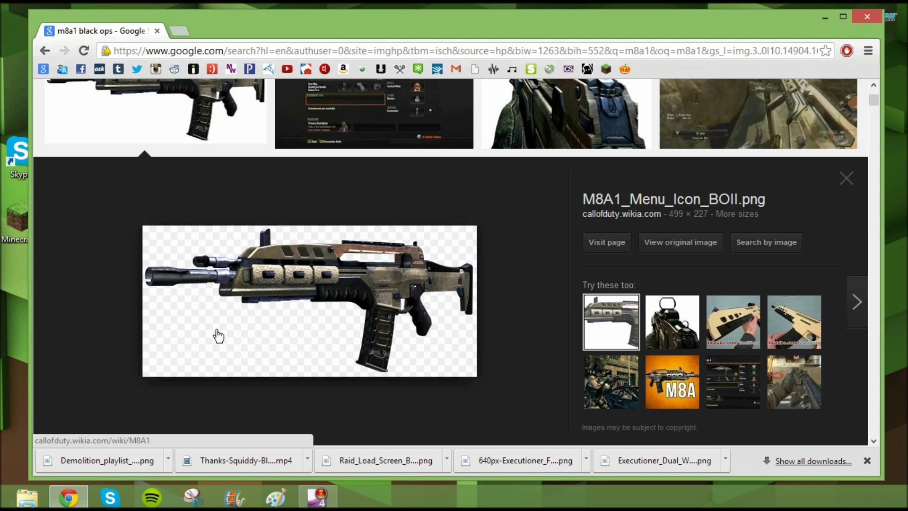
pyautogui.scroll(3, 219, 331)
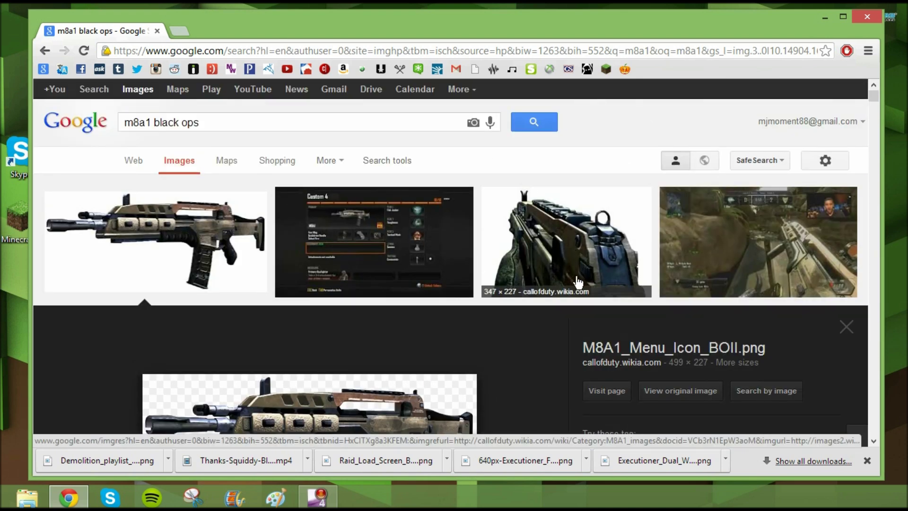
pyautogui.scroll(-4, 372, 233)
pyautogui.rightClick(372, 233)
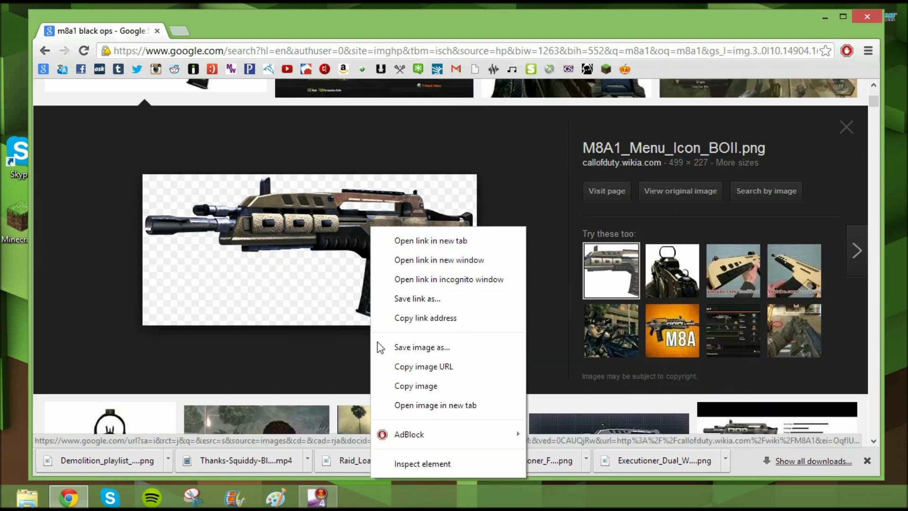
# Save the M8A1 render as a PNG, then minimize the browser
pyautogui.click(437, 352)
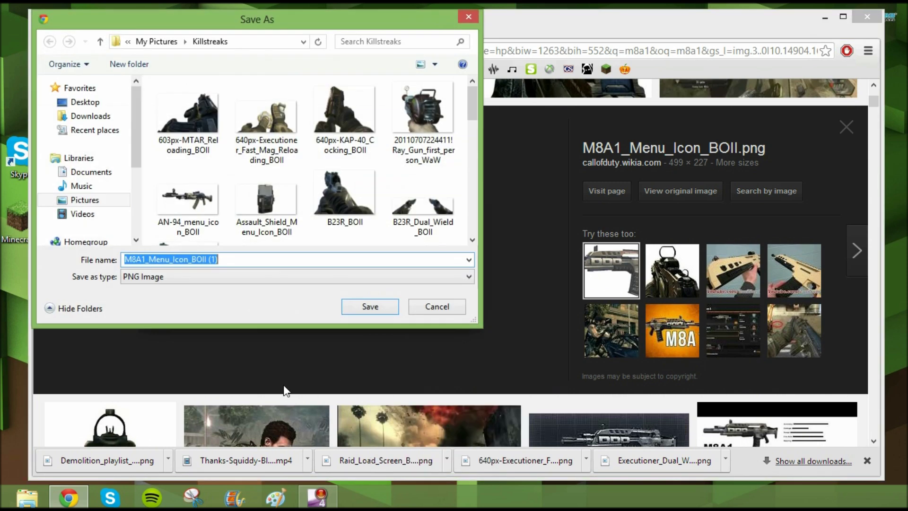
pyautogui.click(362, 308)
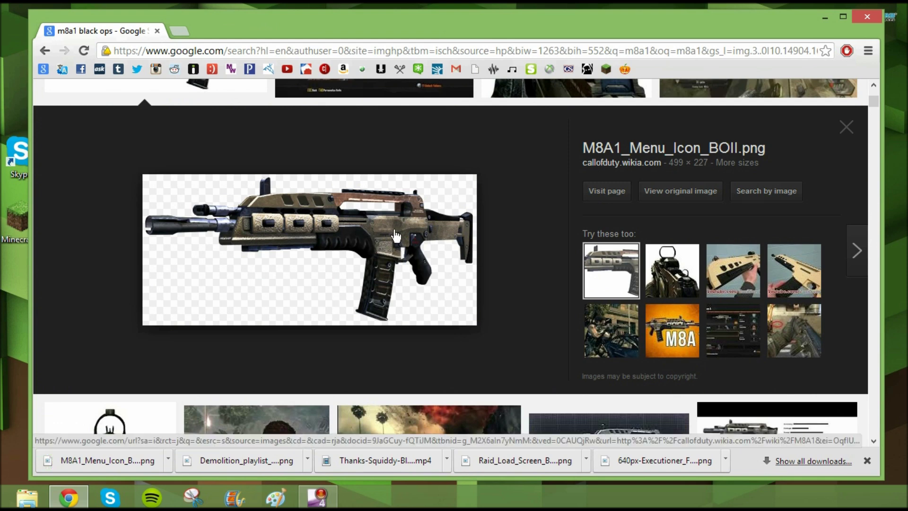
pyautogui.click(825, 17)
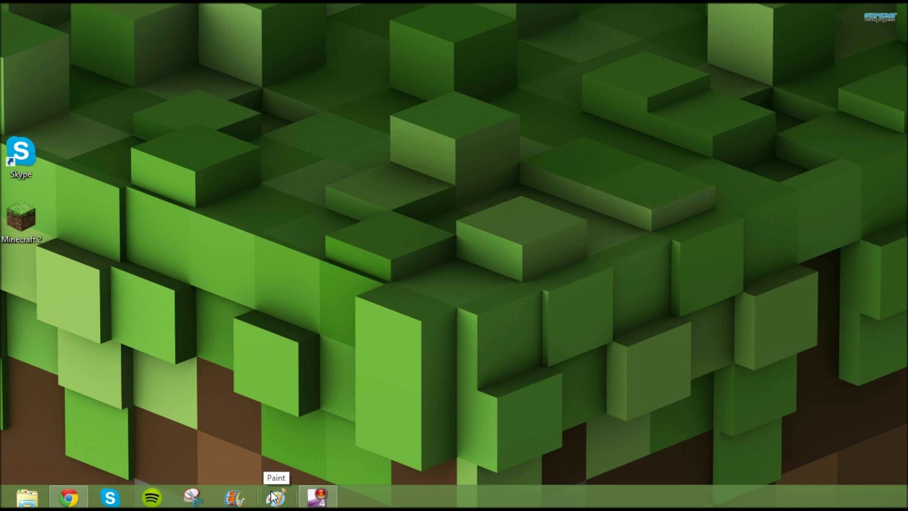
# Launch Paint from the taskbar with a blank untitled 630 × 433 px canvas
pyautogui.click(273, 497)
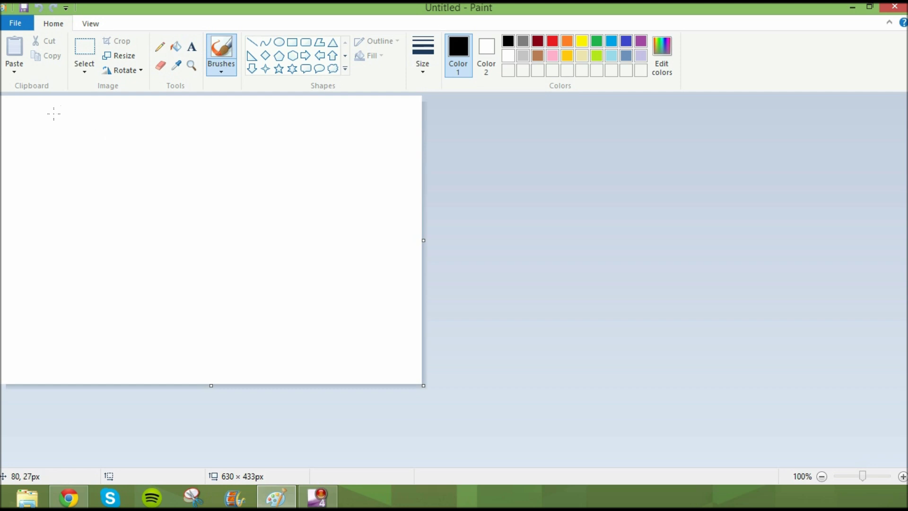
# Paste the Raid_Load_Screen_BOII screenshot from the Pictures library onto the canvas
pyautogui.click(14, 71)
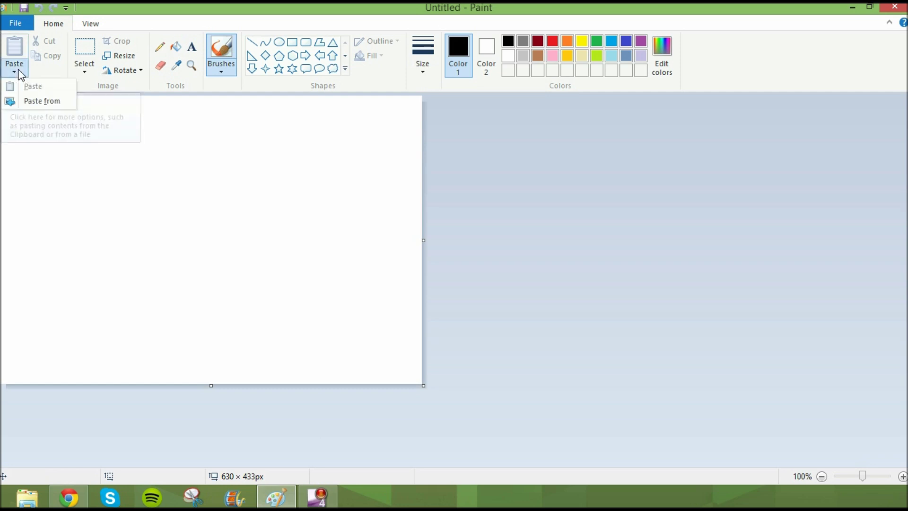
pyautogui.click(38, 103)
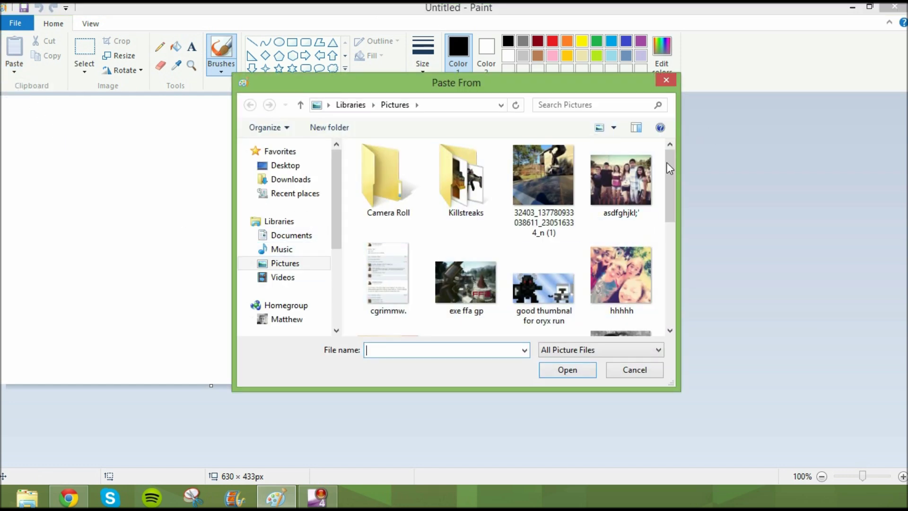
pyautogui.moveTo(670, 166); pyautogui.dragTo(655, 254)
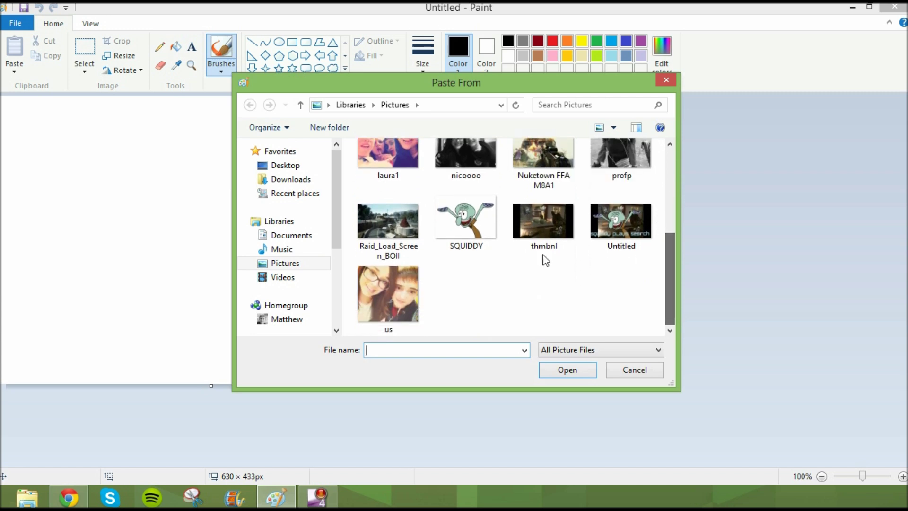
pyautogui.click(400, 216)
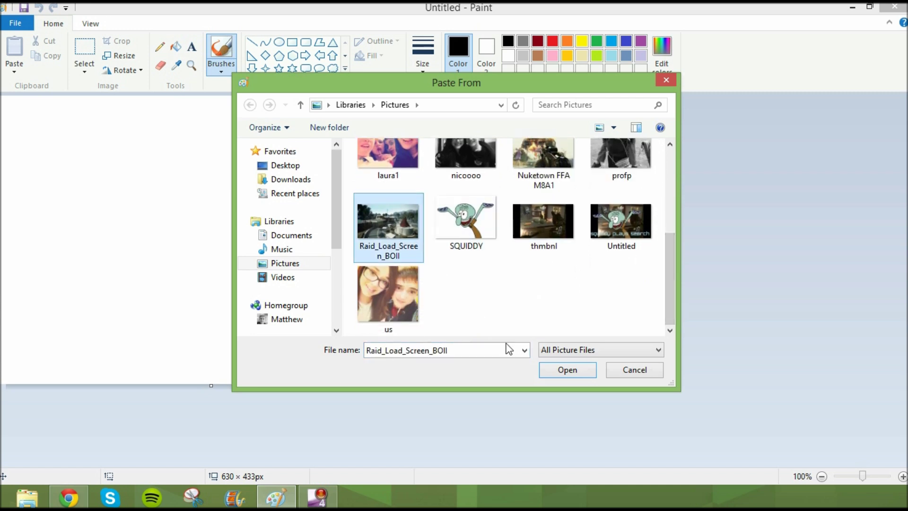
pyautogui.click(558, 373)
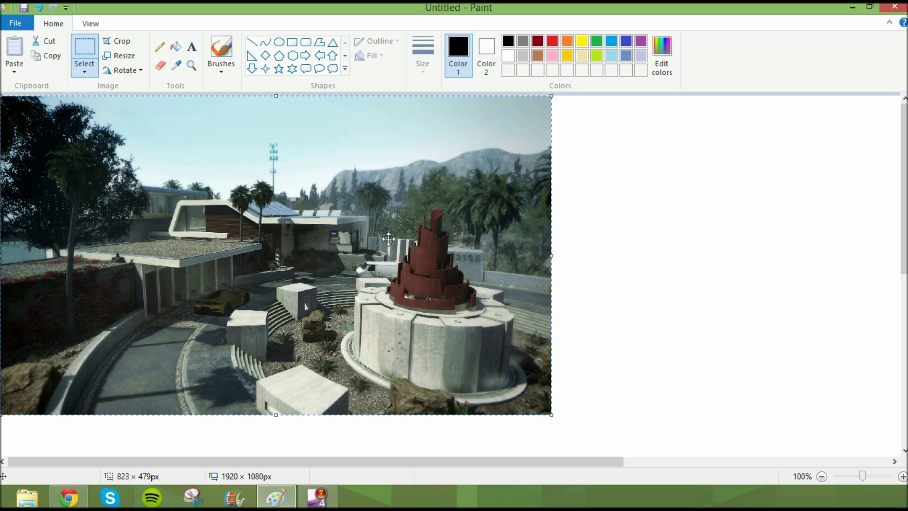
# Paste M8A1_Red_Dot_Sight_BOII from the Killstreaks folder over the map screenshot
pyautogui.click(23, 73)
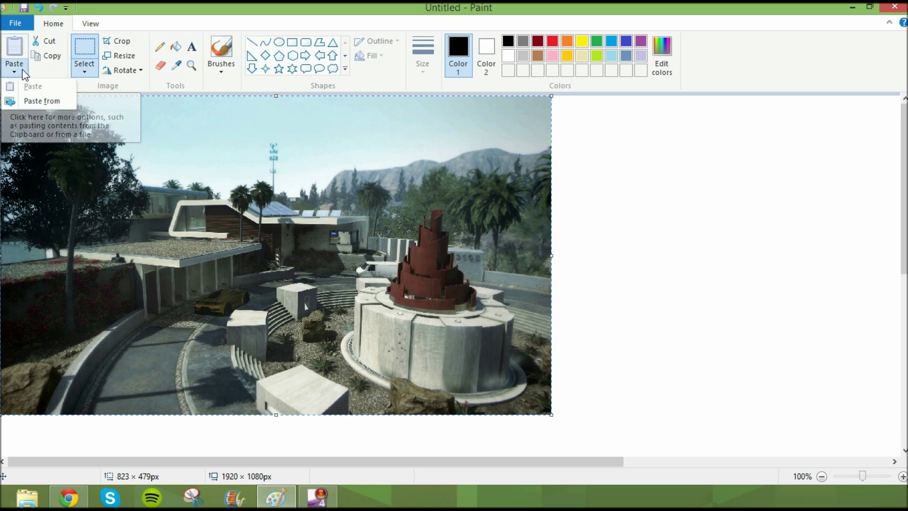
pyautogui.click(24, 100)
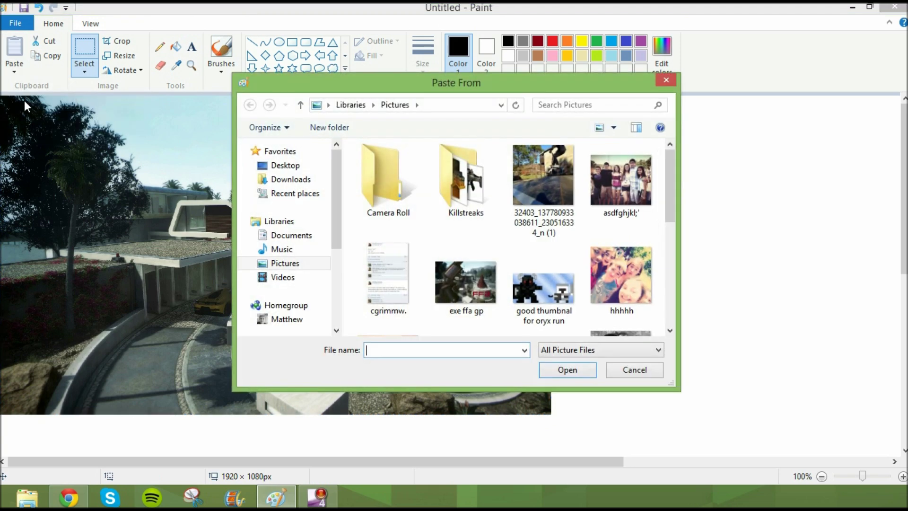
pyautogui.doubleClick(457, 215)
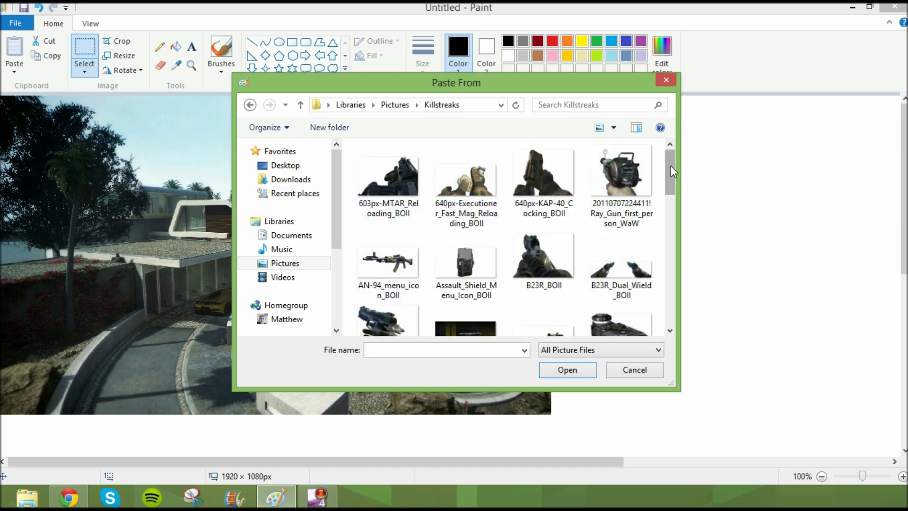
pyautogui.moveTo(668, 166); pyautogui.dragTo(657, 269)
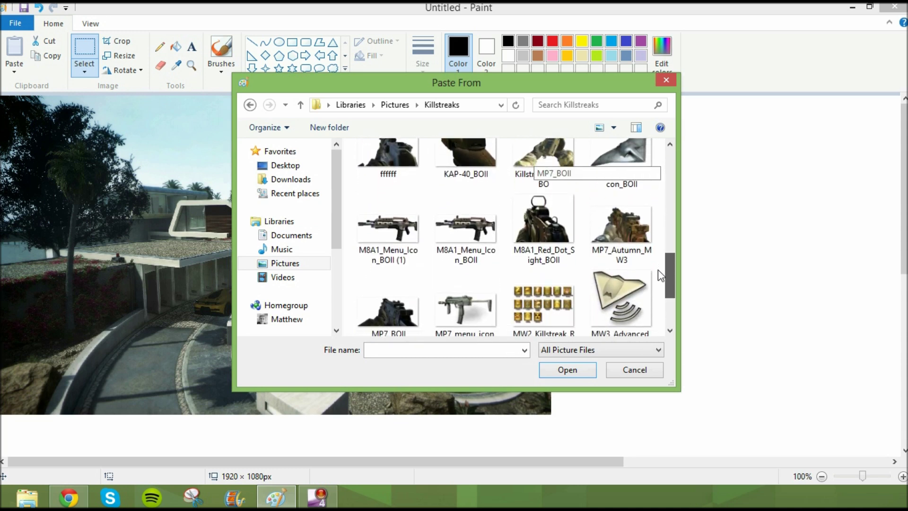
pyautogui.click(554, 226)
pyautogui.click(569, 371)
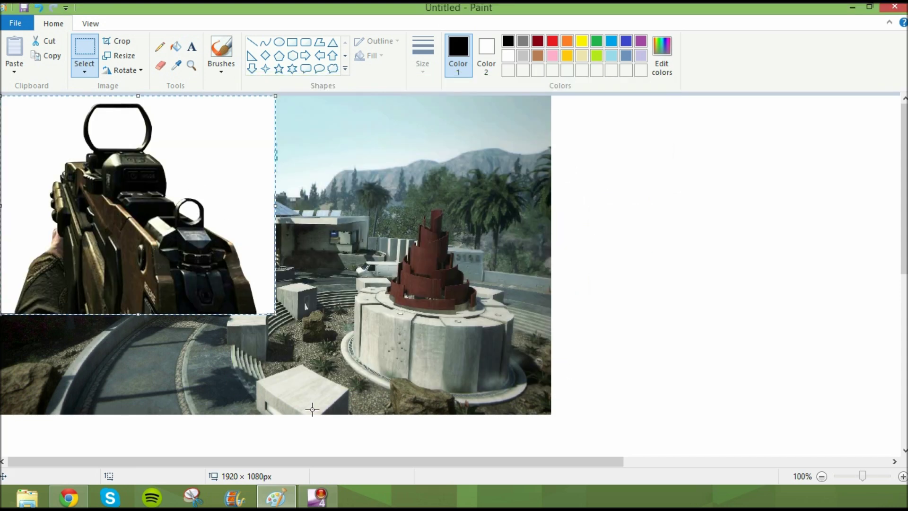
# Make the gun's background transparent, enlarge it to 438 × 301 px, and move it to the bottom
pyautogui.click(85, 71)
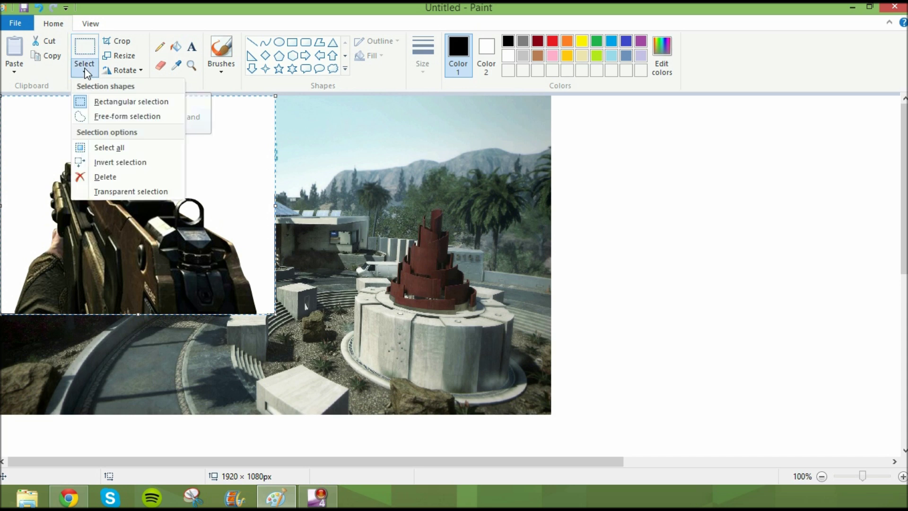
pyautogui.click(116, 195)
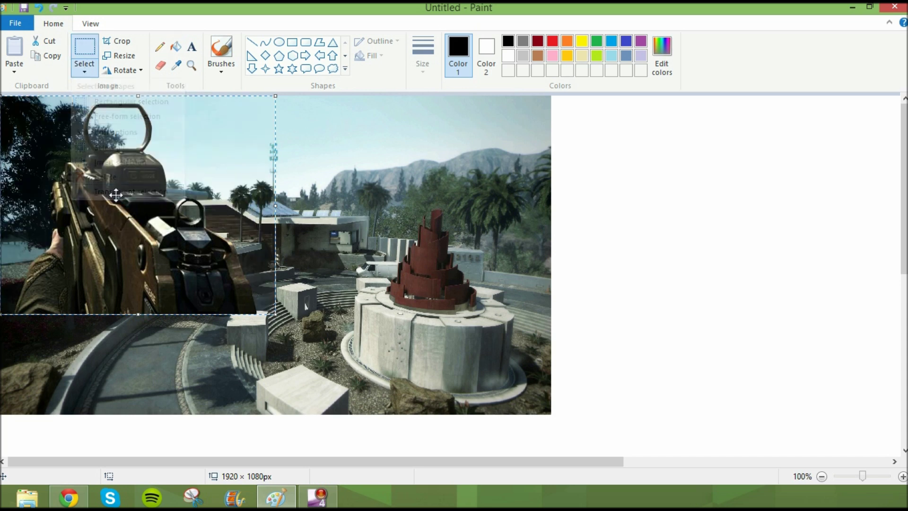
pyautogui.moveTo(149, 205)
pyautogui.mouseDown()
pyautogui.moveTo(281, 269)
pyautogui.moveTo(251, 261)
pyautogui.moveTo(283, 268)
pyautogui.mouseUp()
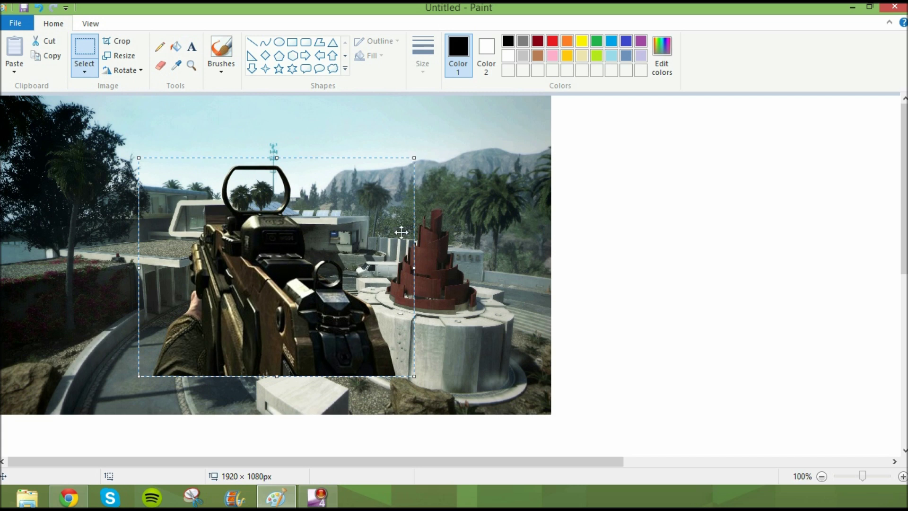
pyautogui.moveTo(415, 156); pyautogui.dragTo(433, 166)
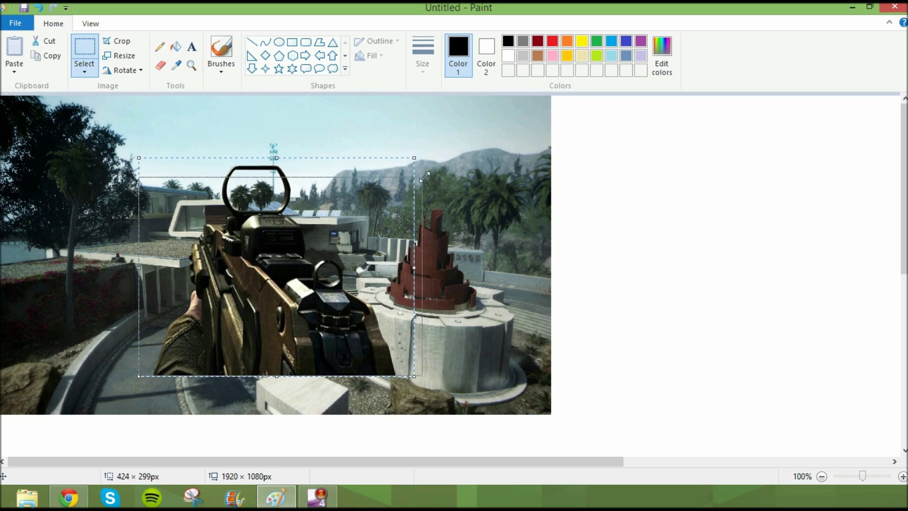
pyautogui.moveTo(310, 291); pyautogui.dragTo(358, 333)
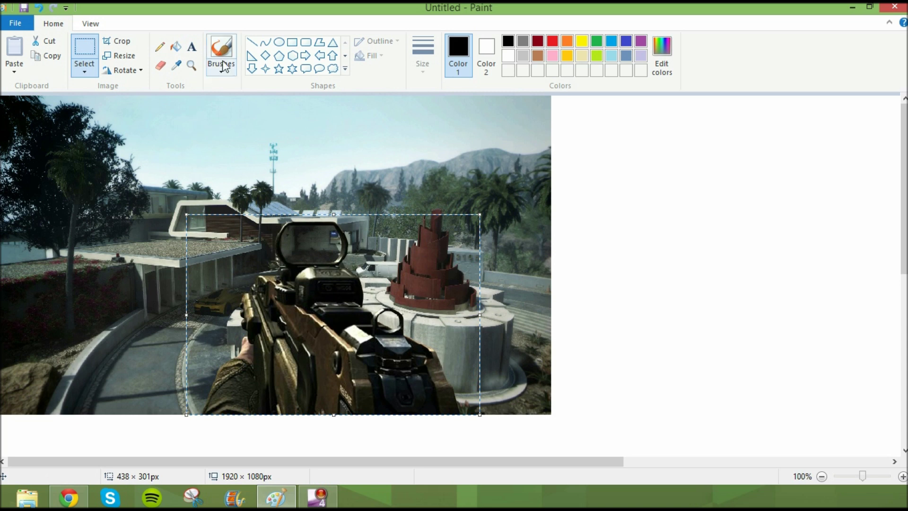
# Add a size-18 text box near the top reading 'subscribe to godlesclutch'
pyautogui.click(192, 50)
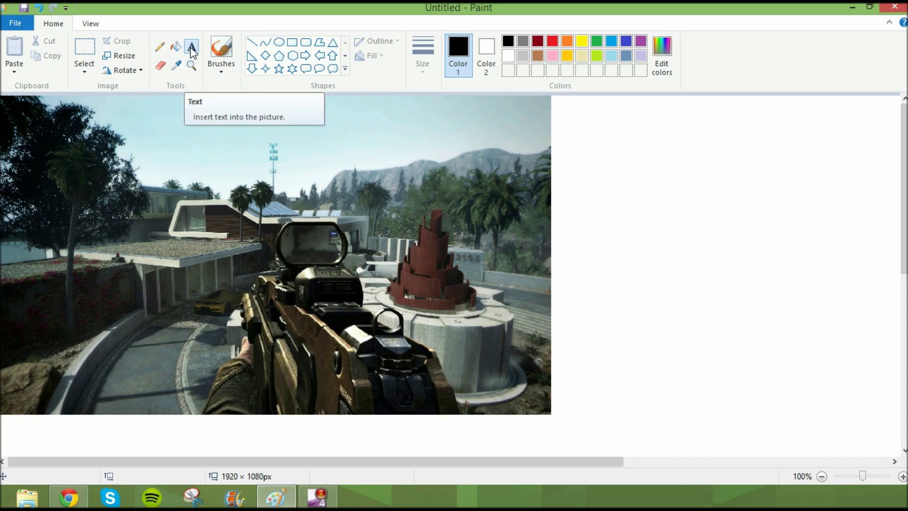
pyautogui.click(143, 128)
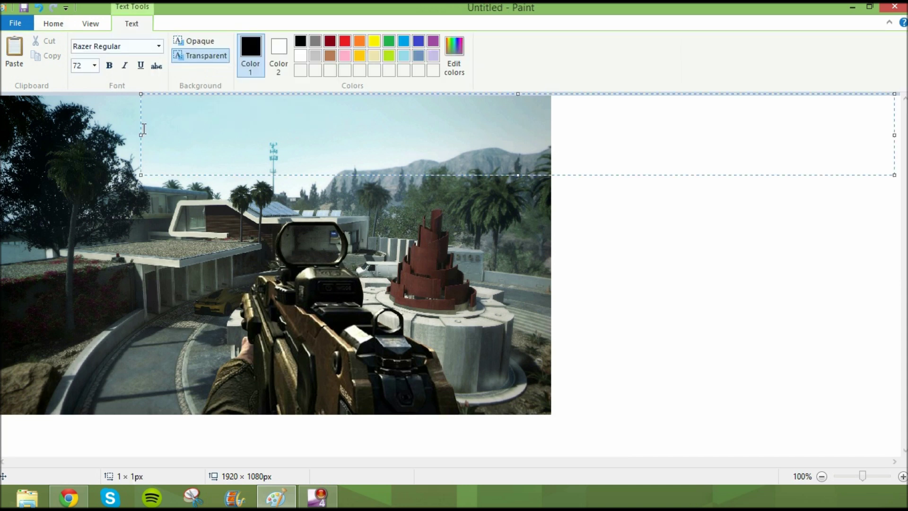
pyautogui.click(95, 65)
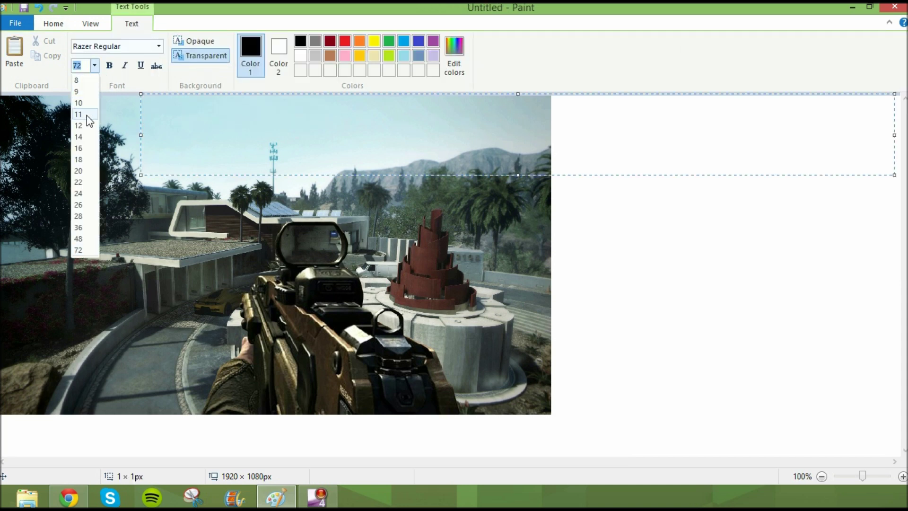
pyautogui.click(79, 159)
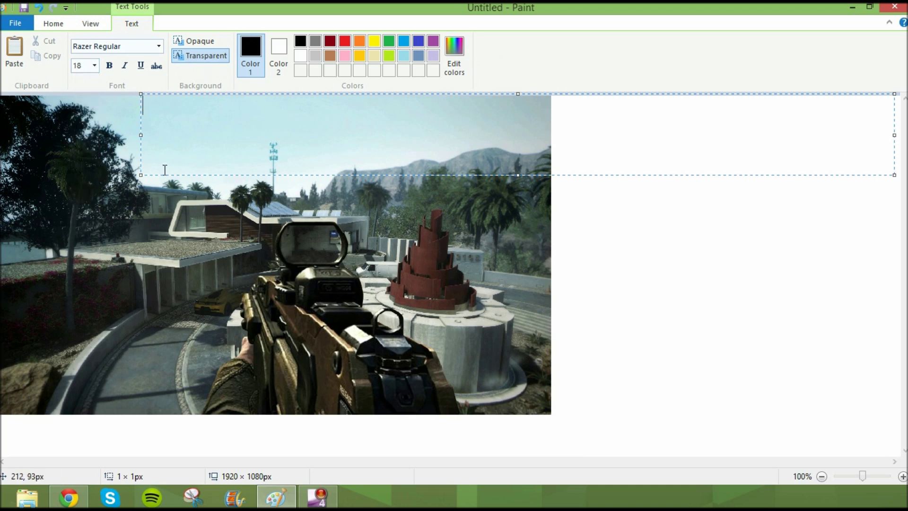
pyautogui.write('subscri')
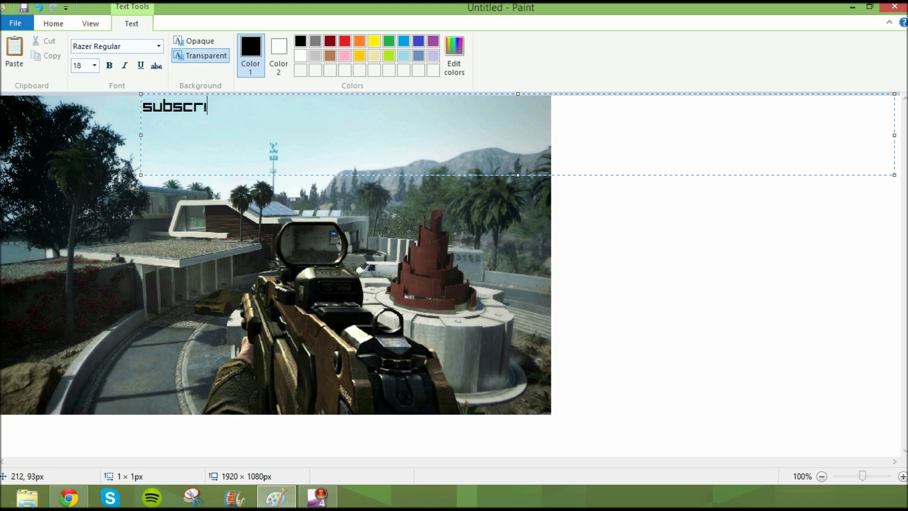
pyautogui.write('be to go')
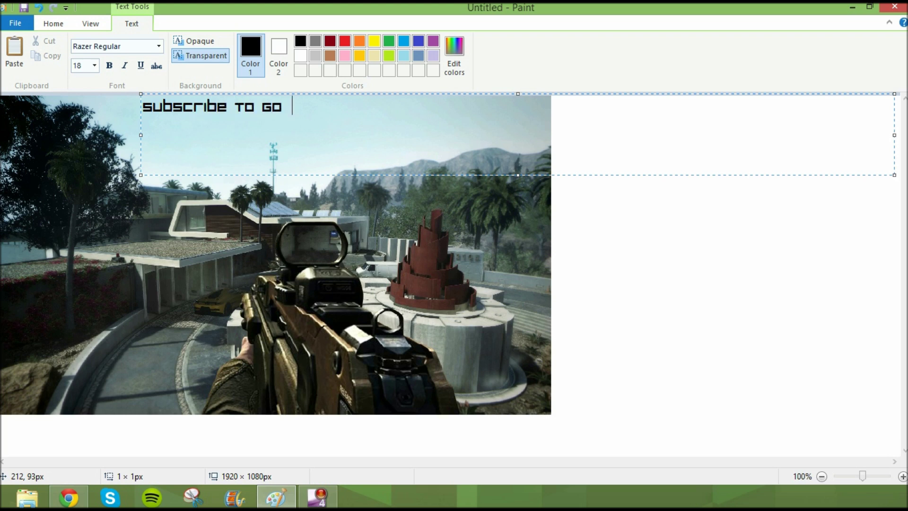
pyautogui.write('dlesclutc')
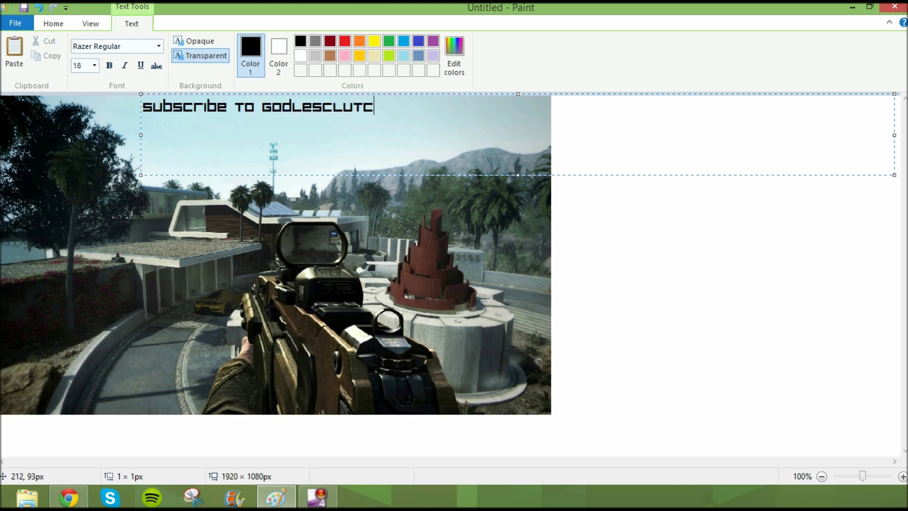
pyautogui.write('h!')
# Colour the caption text red and narrow its text box
pyautogui.moveTo(446, 137); pyautogui.dragTo(135, 115)
pyautogui.click(345, 41)
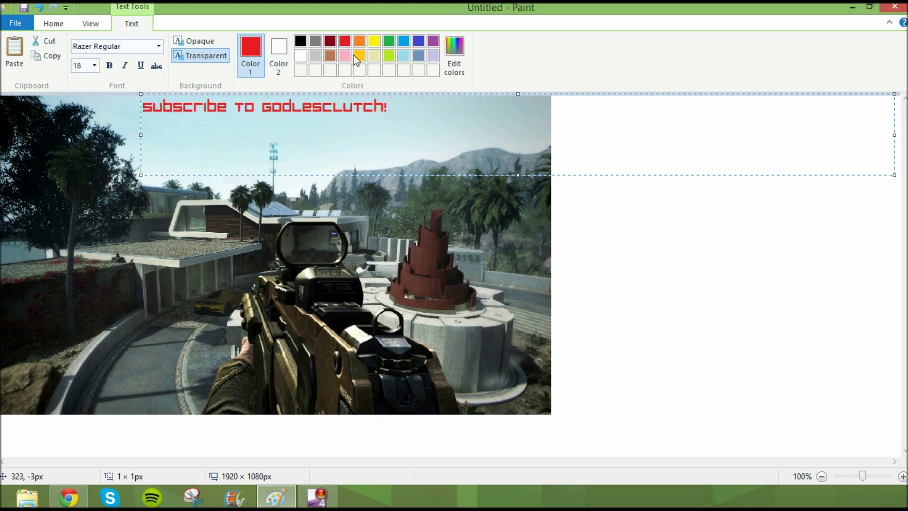
pyautogui.click(357, 55)
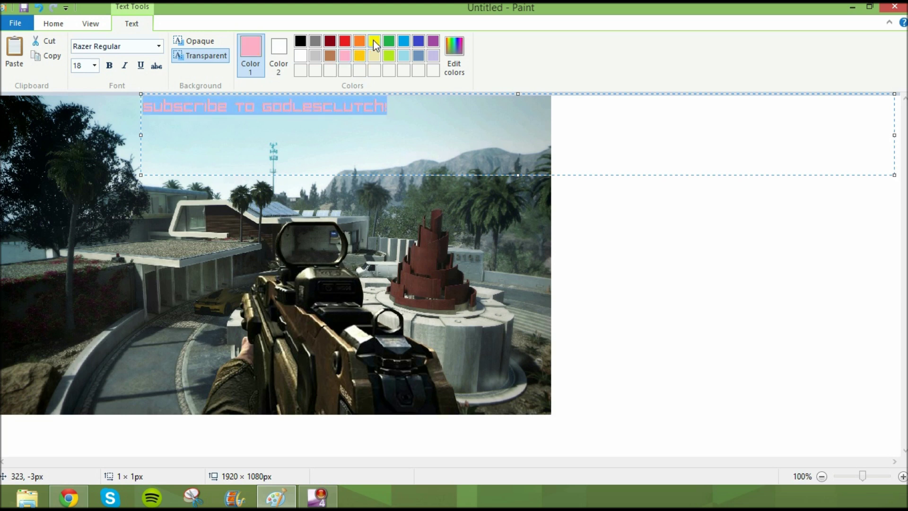
pyautogui.click(374, 41)
pyautogui.click(344, 42)
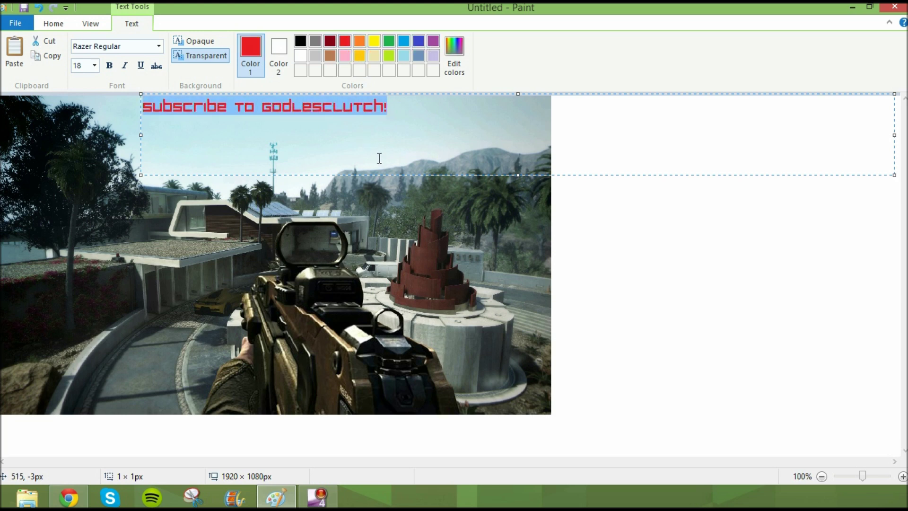
pyautogui.moveTo(894, 136); pyautogui.dragTo(439, 165)
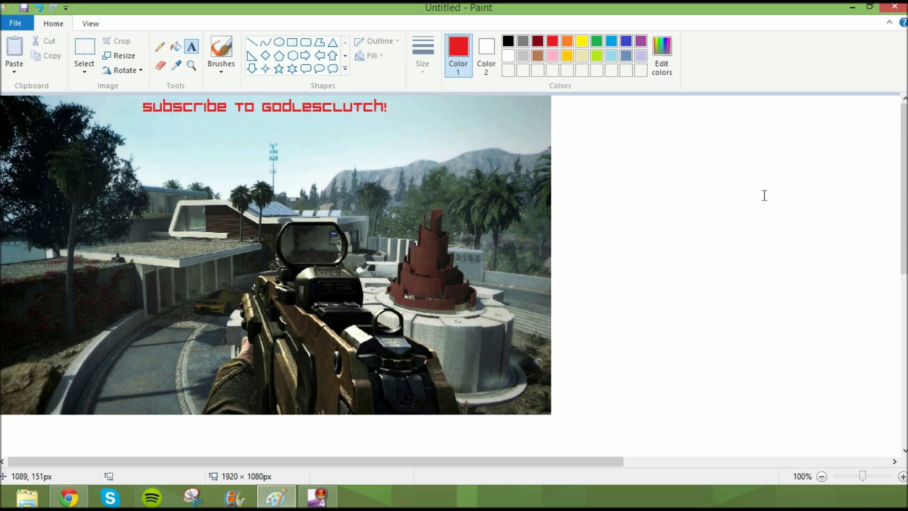
# Pull the canvas bottom and right edges inward to 823 × 479 px
pyautogui.moveTo(904, 175); pyautogui.dragTo(871, 369)
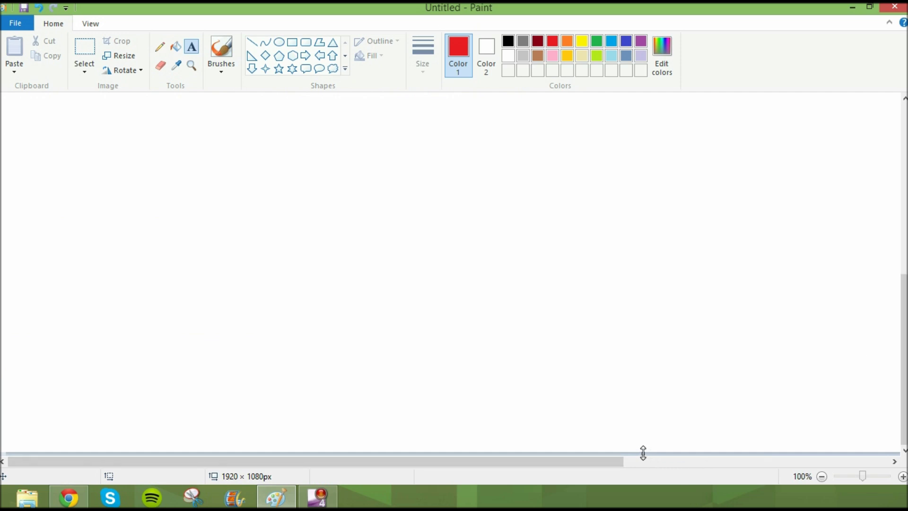
pyautogui.moveTo(643, 452); pyautogui.dragTo(621, 233)
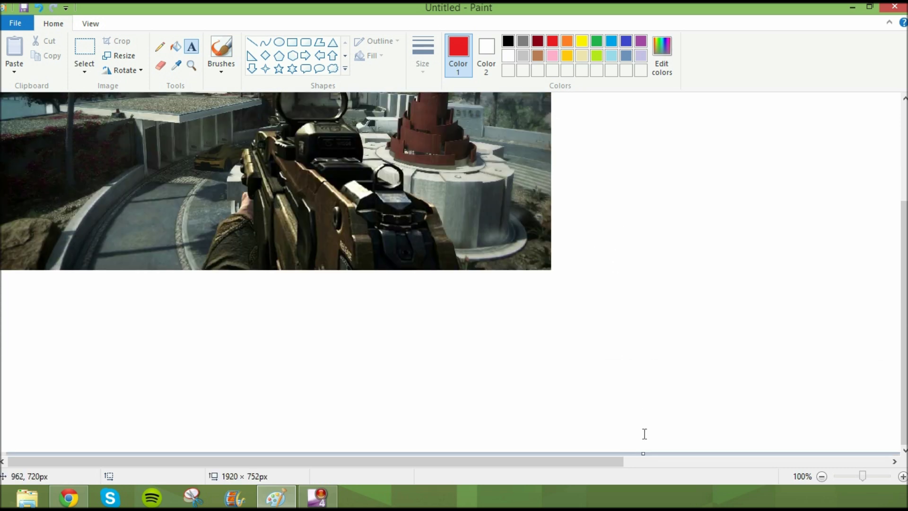
pyautogui.moveTo(644, 453); pyautogui.dragTo(624, 269)
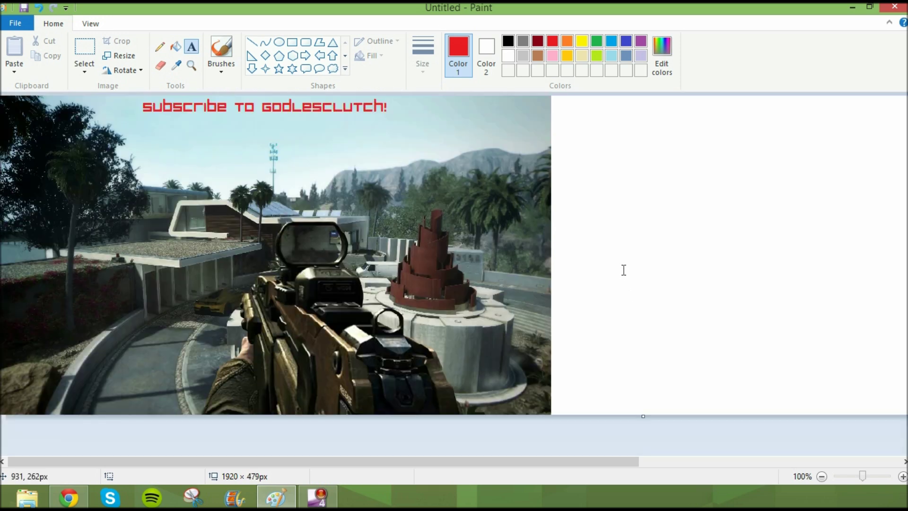
pyautogui.moveTo(508, 462); pyautogui.dragTo(877, 487)
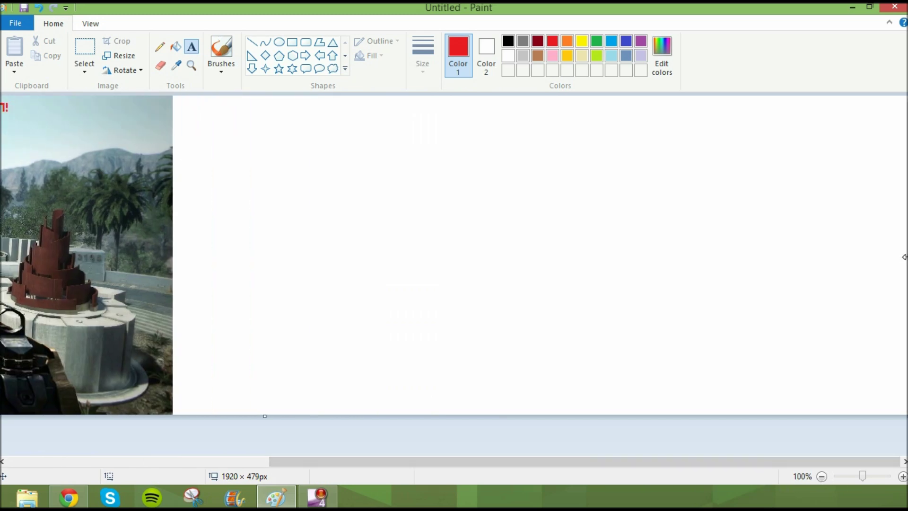
pyautogui.moveTo(899, 255); pyautogui.dragTo(174, 283)
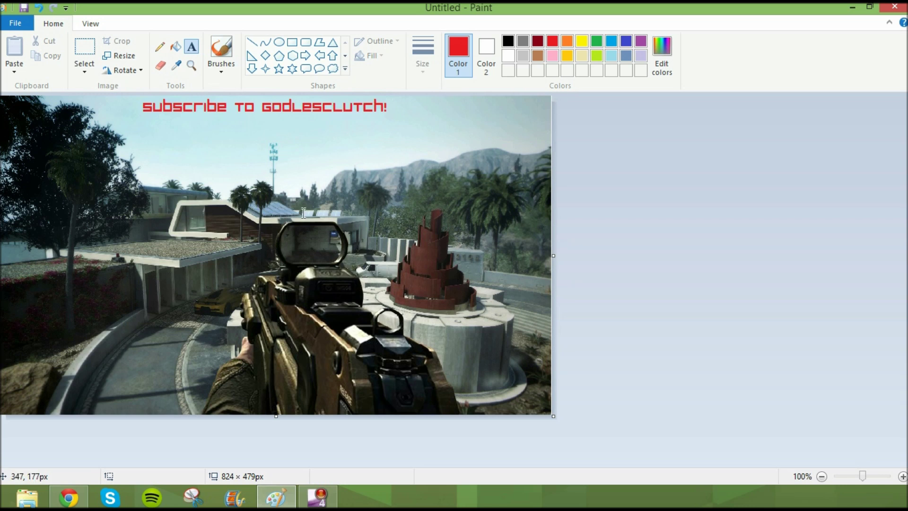
pyautogui.moveTo(553, 256); pyautogui.dragTo(552, 257)
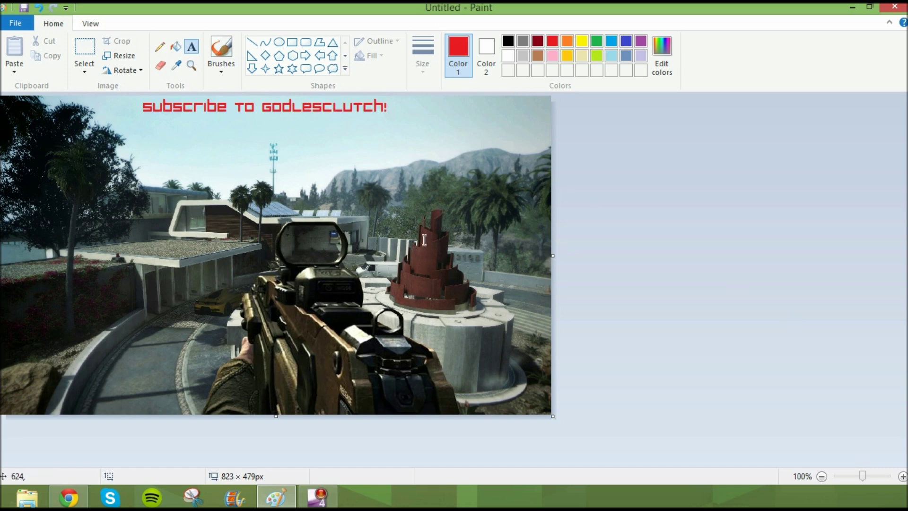
# Save the captioned picture as a PNG on the Desktop, then load YouTube from the Chrome bookmark
pyautogui.click(24, 8)
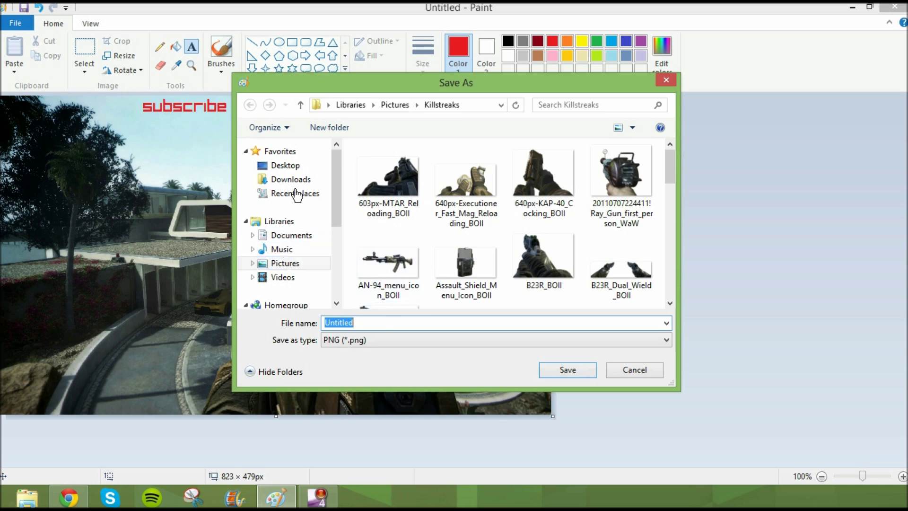
pyautogui.click(289, 166)
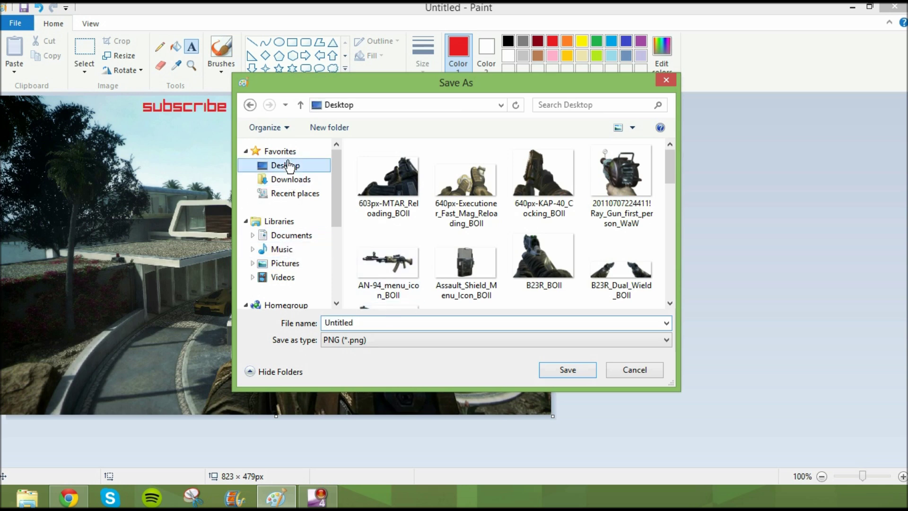
pyautogui.click(568, 370)
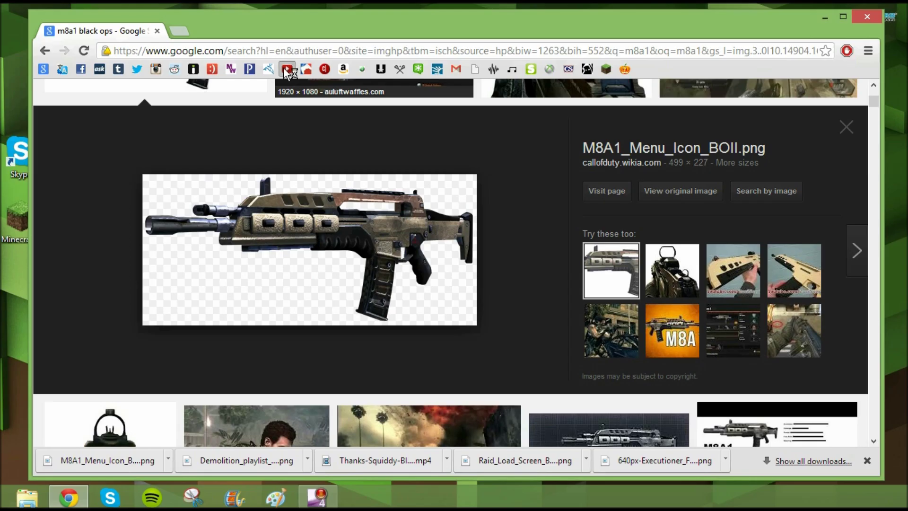
pyautogui.click(284, 69)
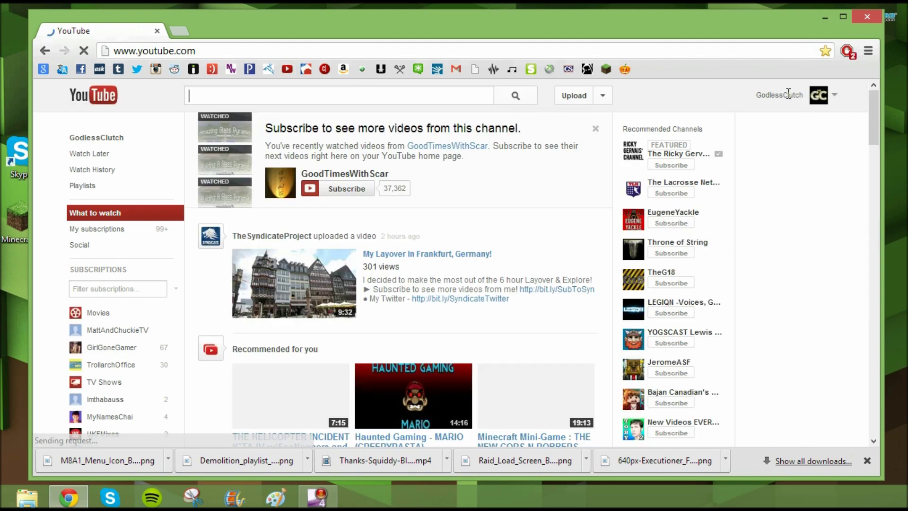
# Go via My Channel to Video Manager and open Ghastly's 'Freeborn' upload for editing
pyautogui.click(789, 95)
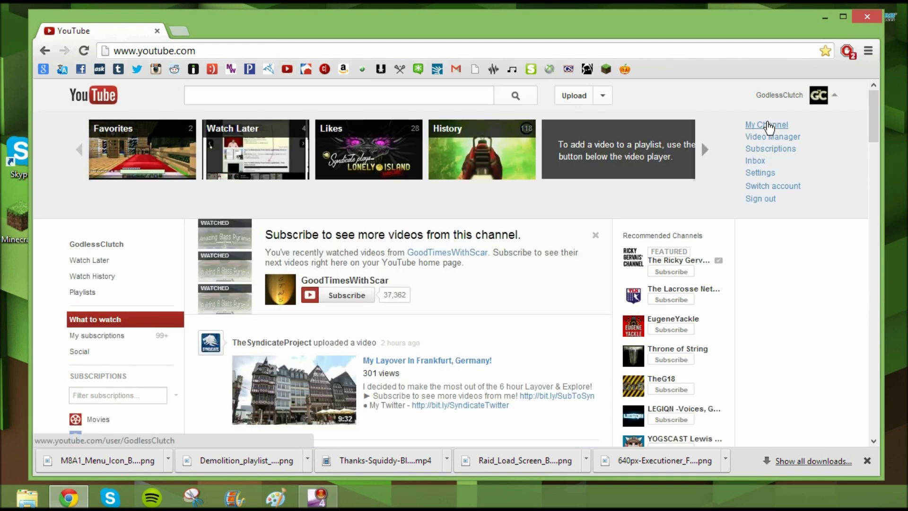
pyautogui.click(768, 126)
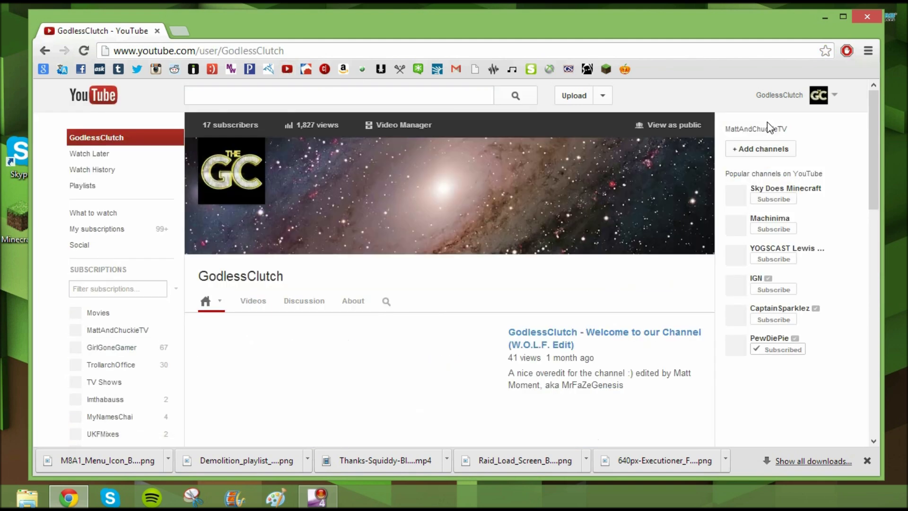
pyautogui.click(428, 126)
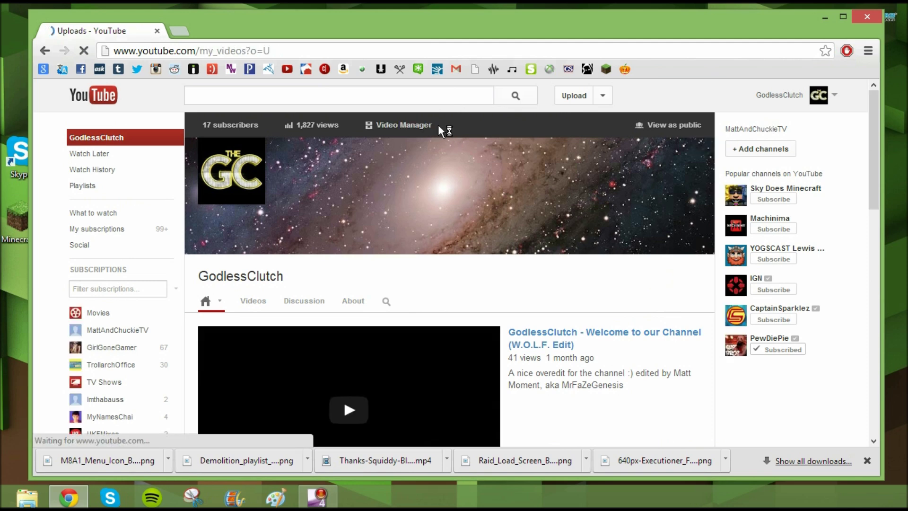
pyautogui.scroll(-2, 483, 289)
pyautogui.scroll(-10, 488, 289)
pyautogui.scroll(-5, 487, 288)
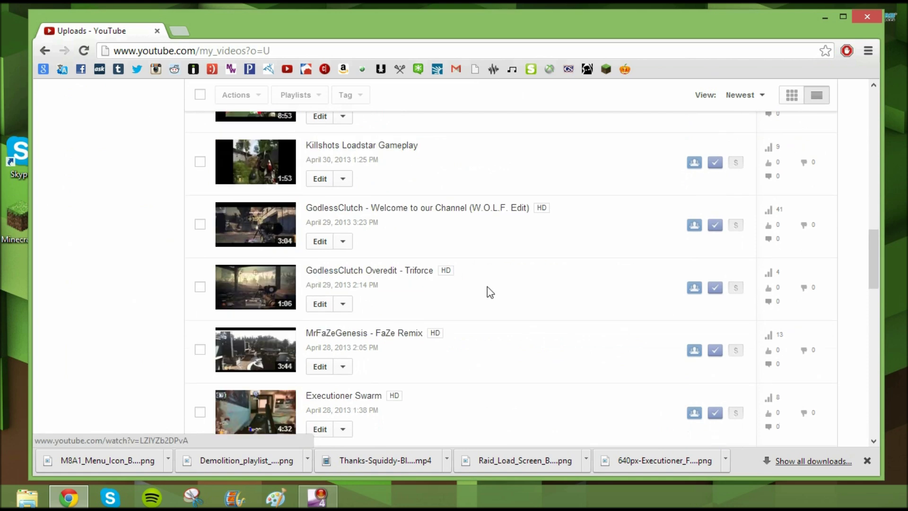
pyautogui.scroll(-5, 487, 287)
pyautogui.scroll(-5, 488, 288)
pyautogui.scroll(-3, 488, 291)
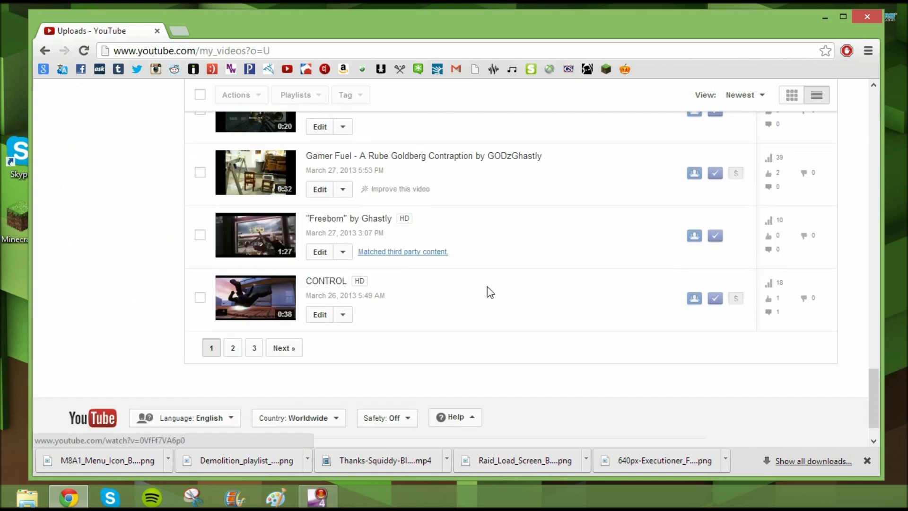
pyautogui.click(320, 252)
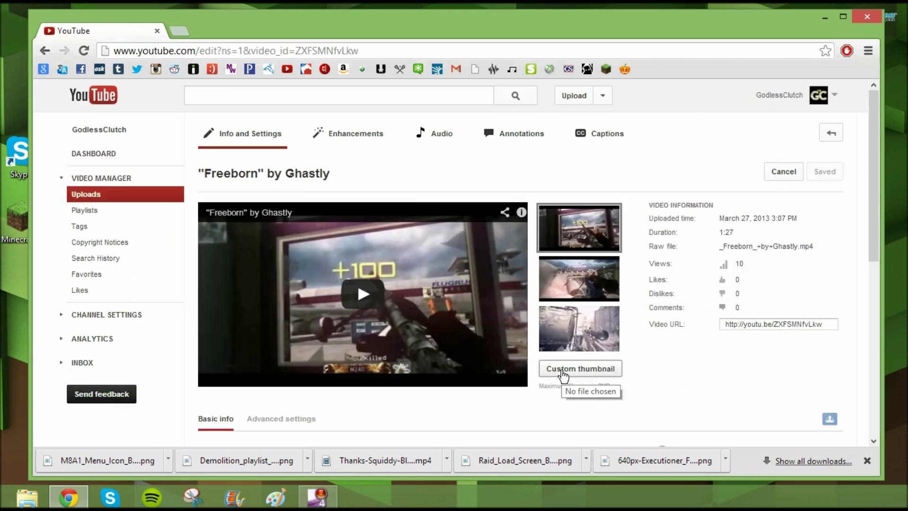
# Upload Untitled.png from the Desktop as Freeborn's custom thumbnail and save changes
pyautogui.click(563, 374)
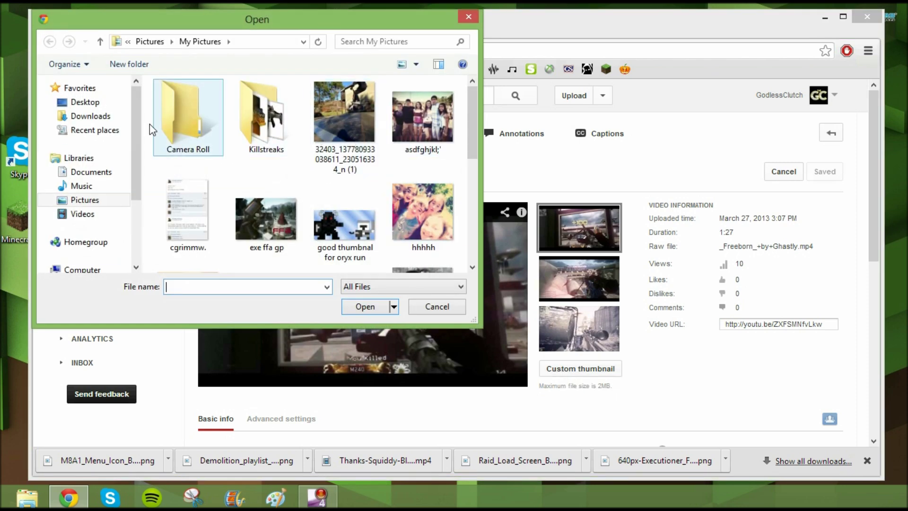
pyautogui.click(85, 103)
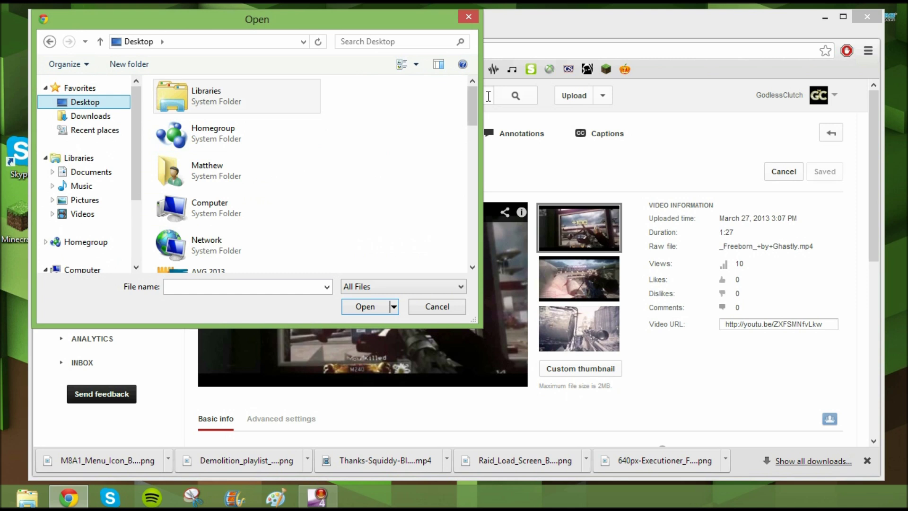
pyautogui.moveTo(473, 96); pyautogui.dragTo(450, 239)
pyautogui.click(196, 213)
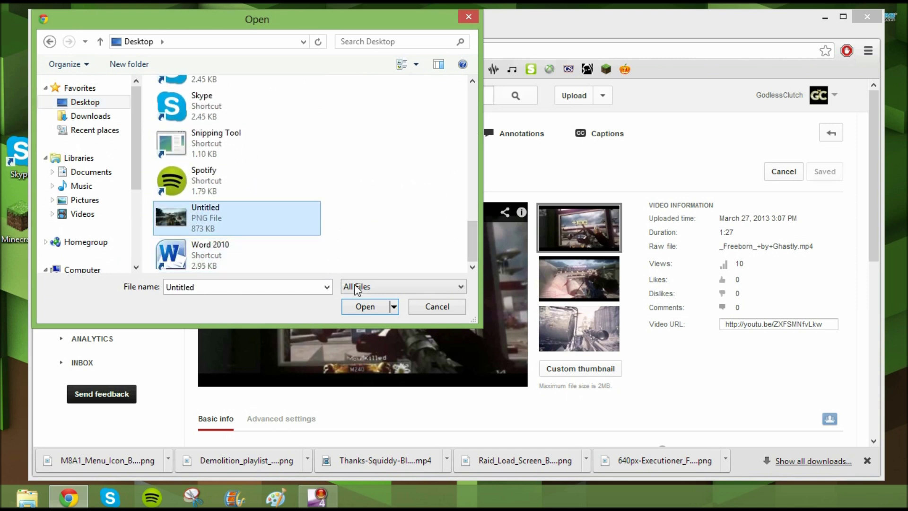
pyautogui.click(379, 307)
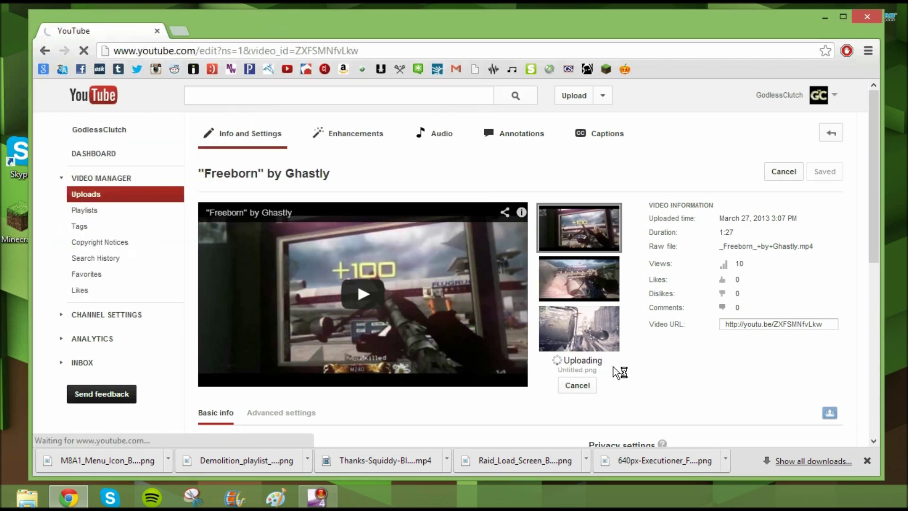
pyautogui.click(825, 173)
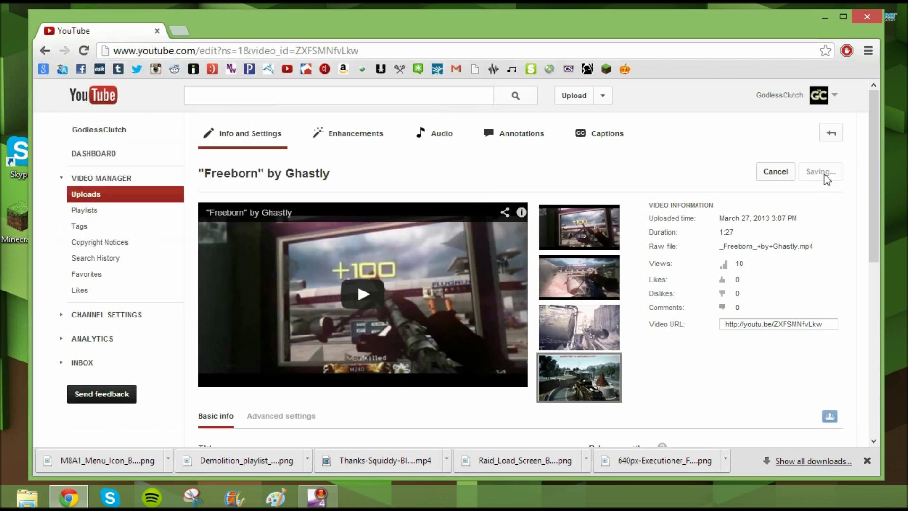